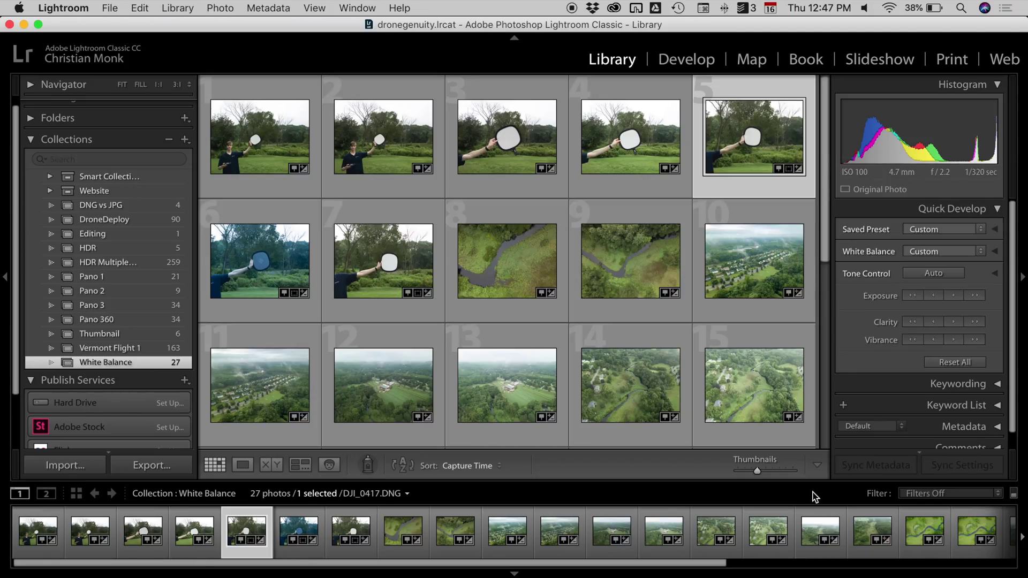
Set the white balance of DJI_0417.DNG in Develop by sampling the white card with the White Balance Selector
left_click(685, 60)
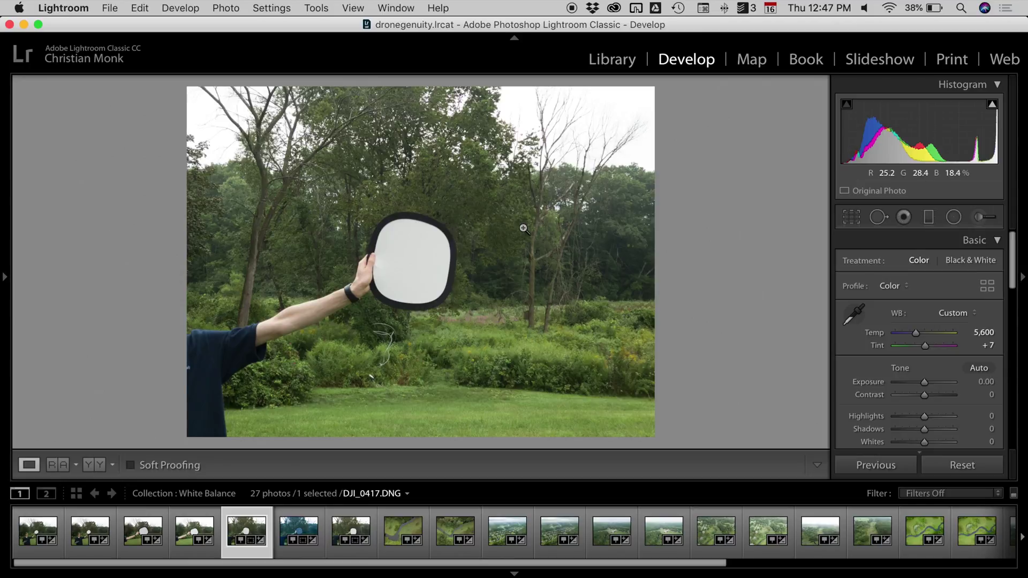
left_click(855, 314)
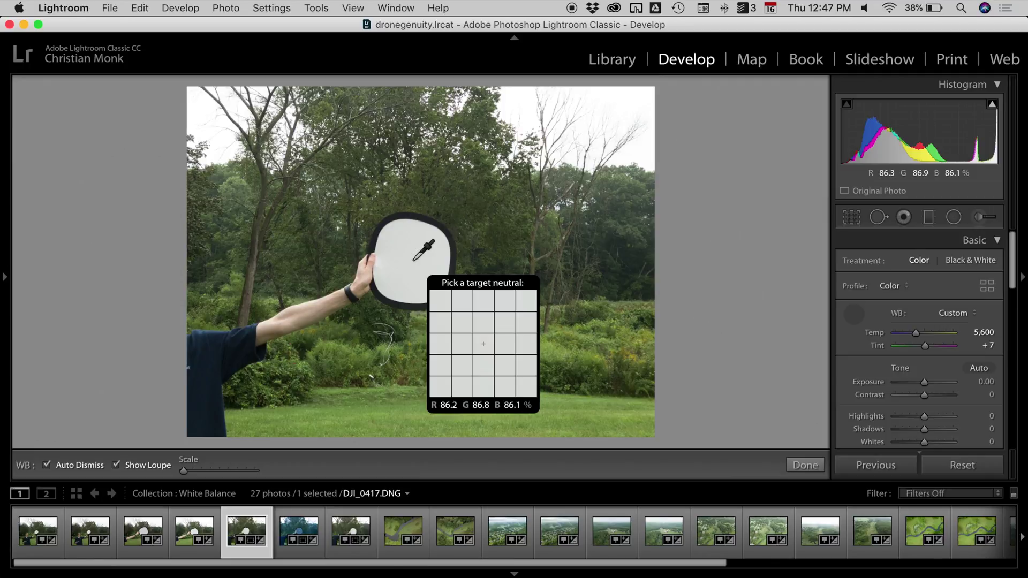
left_click(414, 261)
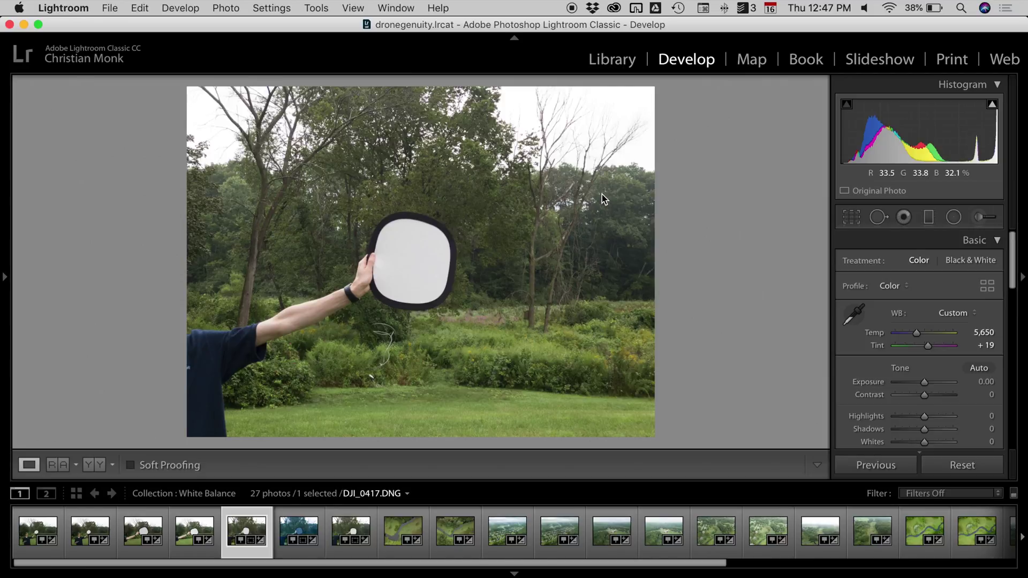
Correct the white balance of DJI_0418.DNG by sampling the gray card as the target neutral
key("Right")
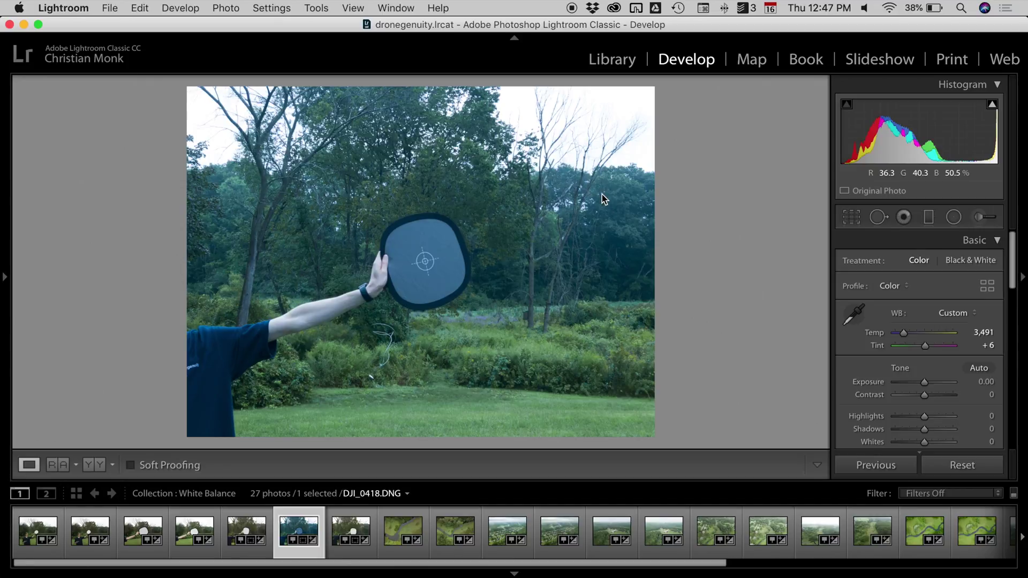
left_click(856, 314)
left_click(434, 245)
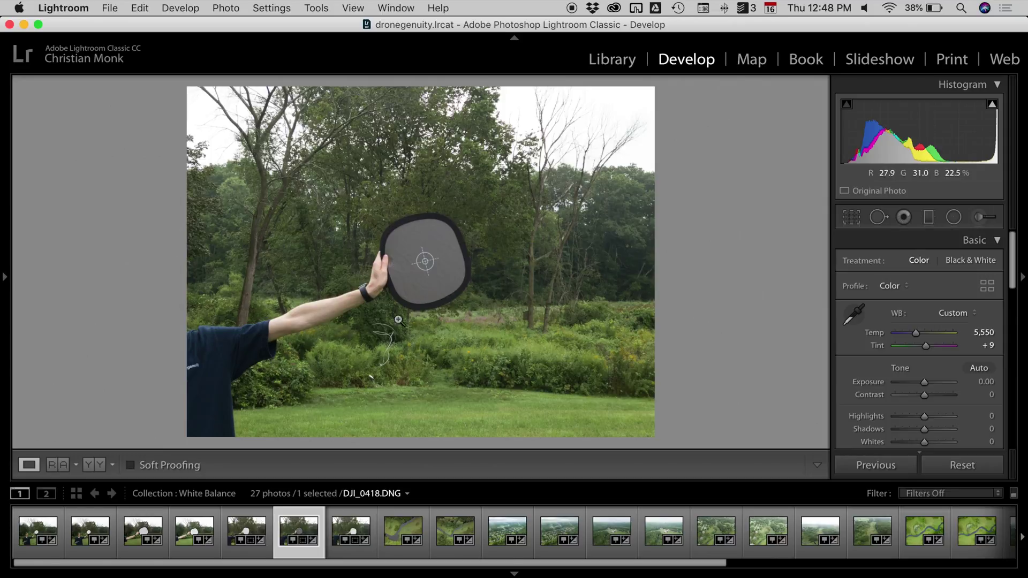
Set the white balance of DJI_0419.DNG by sampling its white card as the target neutral
left_click(349, 533)
left_click(855, 316)
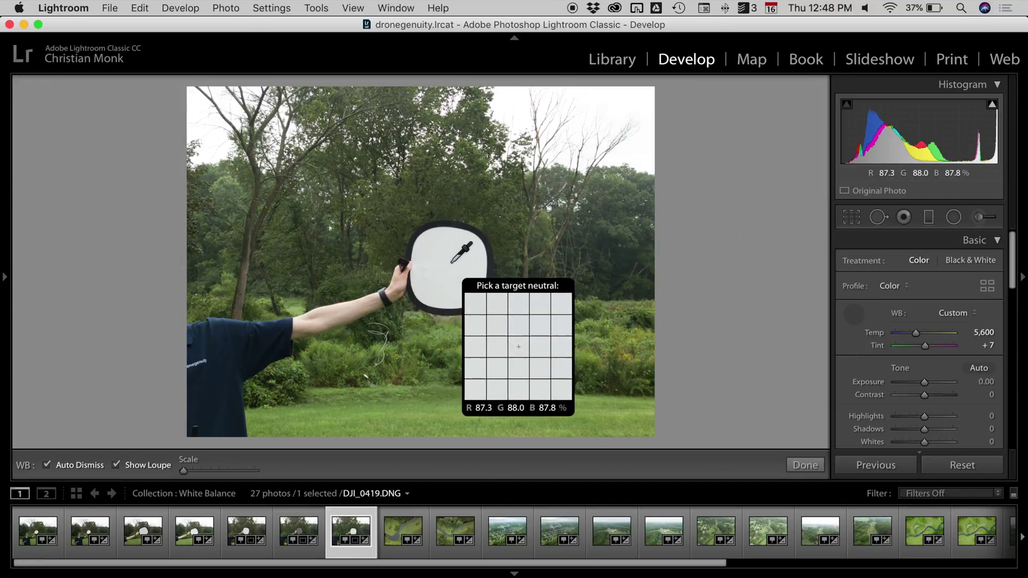
left_click(474, 257)
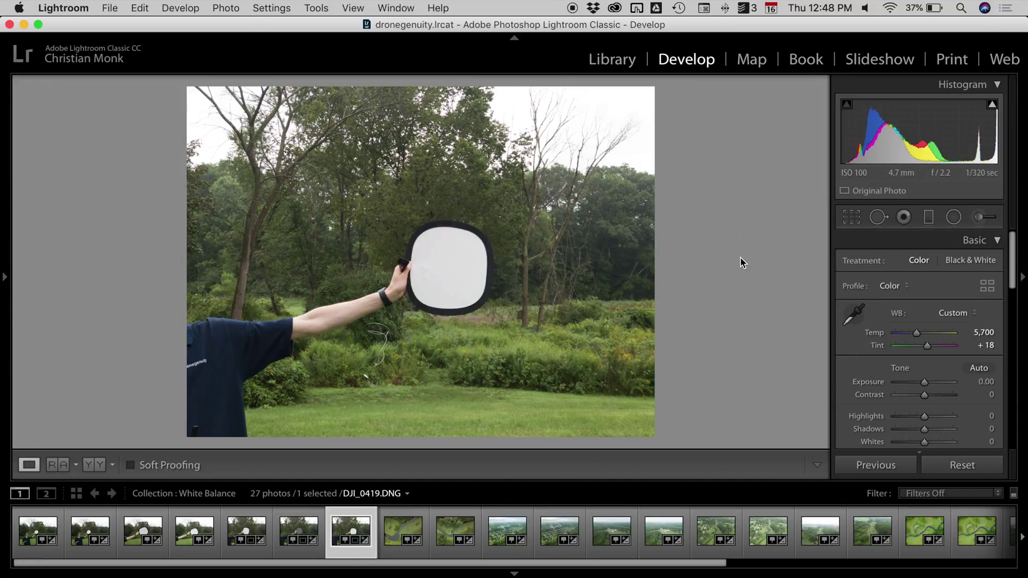
Look at gray-card photo DJI_0418.DNG again and browse the aerial photos from DJI_0421.DNG onward to examine their color
key("Left")
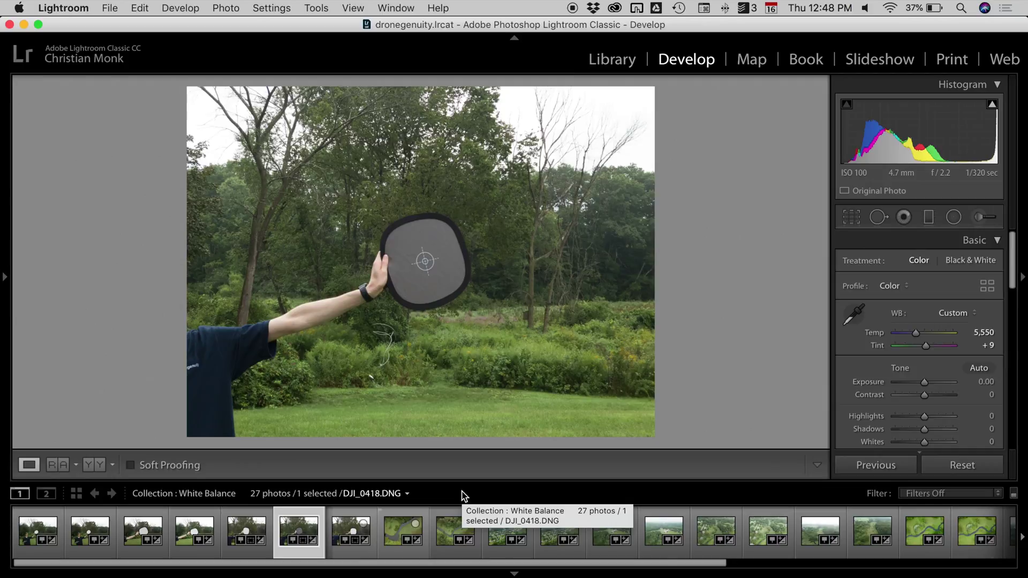
left_click(391, 528)
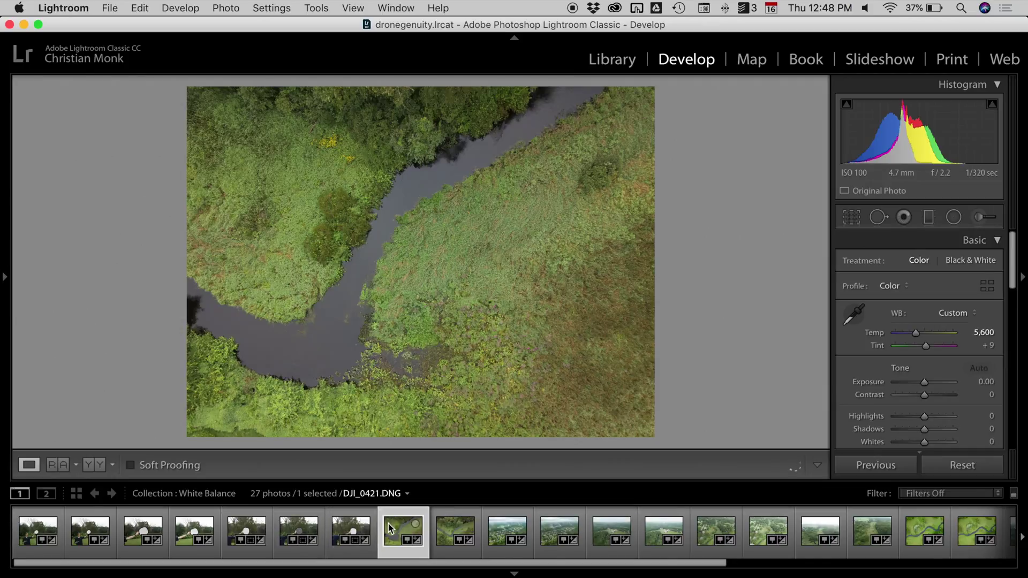
key("Right")
key("Right")
key("Right")
key("Right")
key("Right")
key("Right")
key("Right")
key("Right")
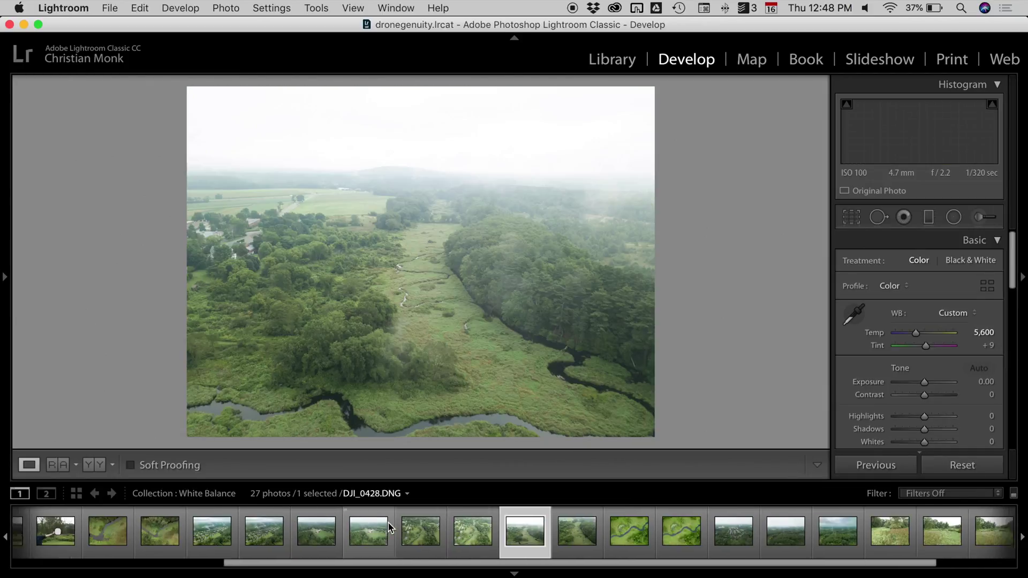
key("Left")
key("Left")
key("Left")
key("Left")
key("Left")
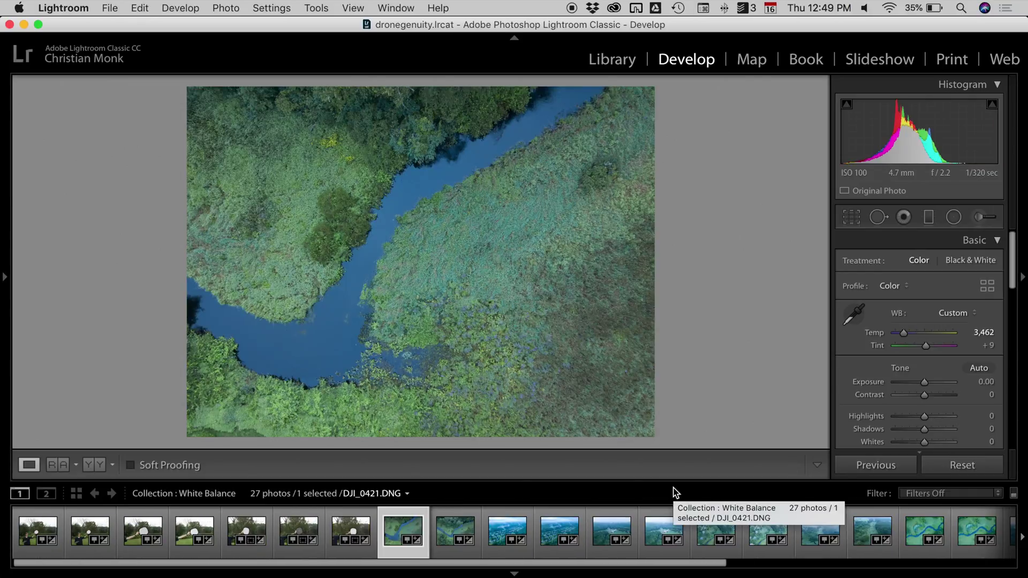
Go forward and back through the blue-tinted aerial photos to examine their color cast against the corrected card photos
key("Right")
key("Right")
key("Right")
key("Right")
key("Right")
key("Right")
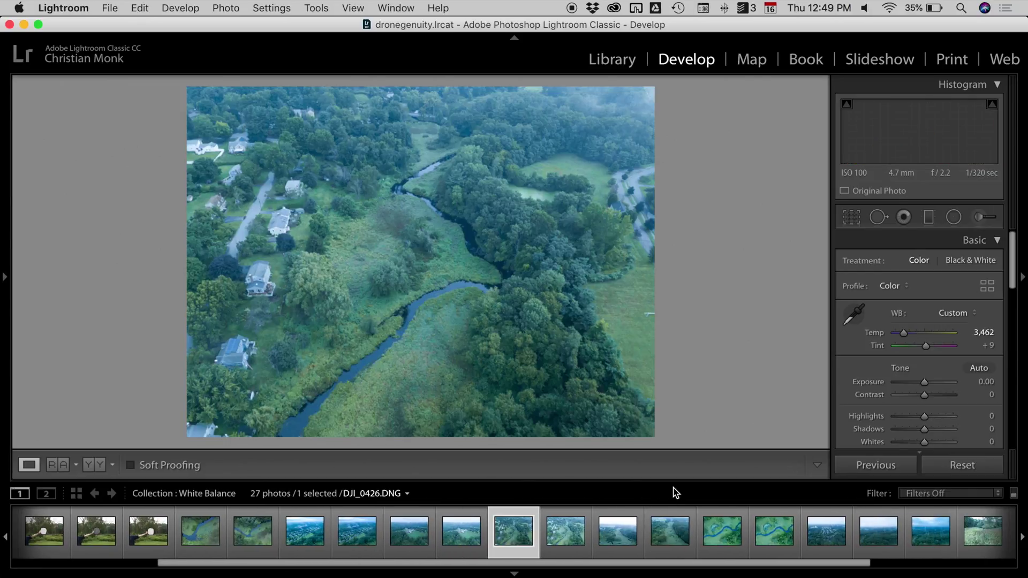
key("Right")
key("Right")
key("Right")
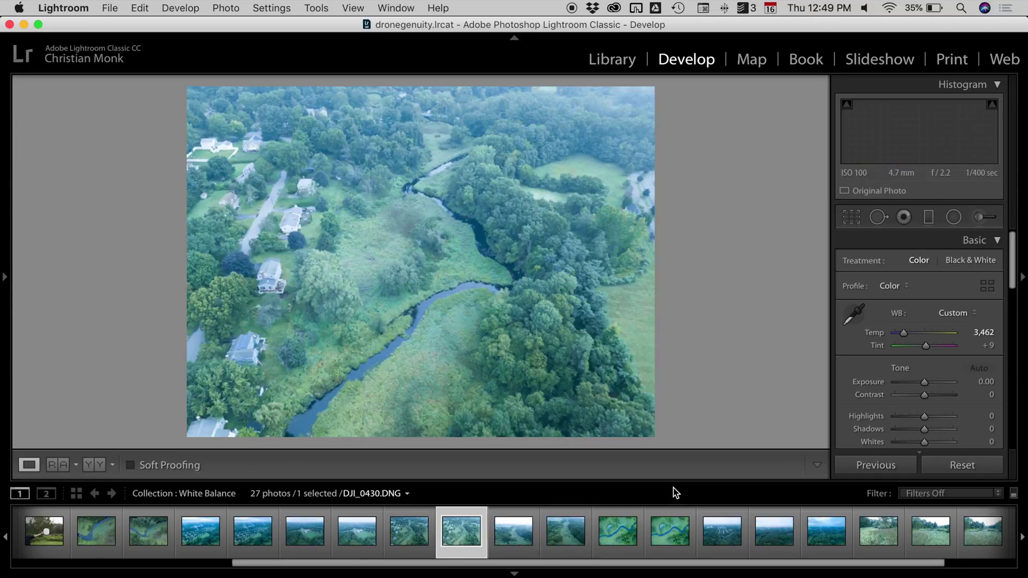
key("Left")
key("Left")
key("Left")
key("Left")
key("Left")
key("Left")
key("Left")
key("Left")
key("Left")
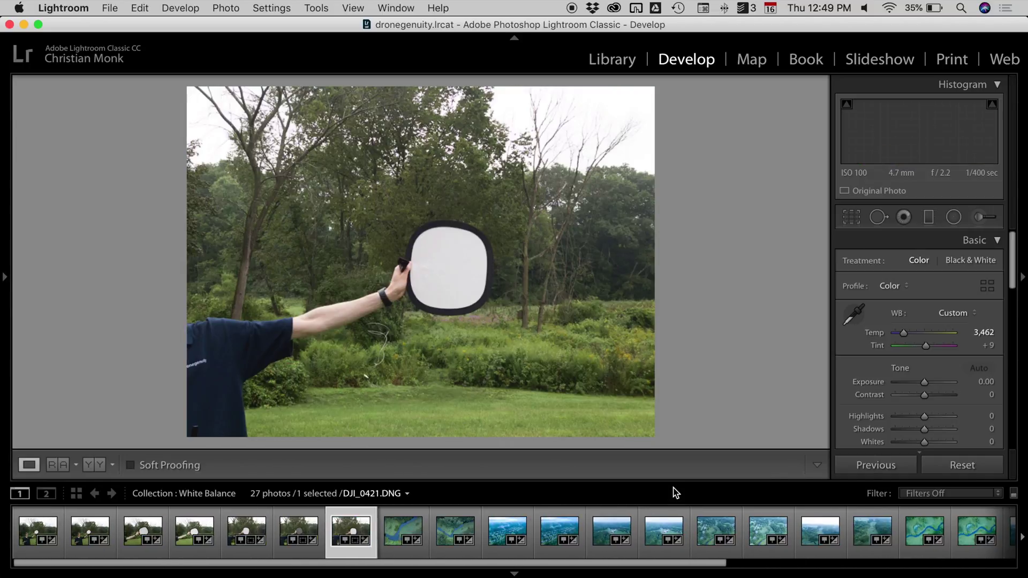
Copy only the White Balance setting from the corrected gray-card photo DJI_0418.DNG
key("Left")
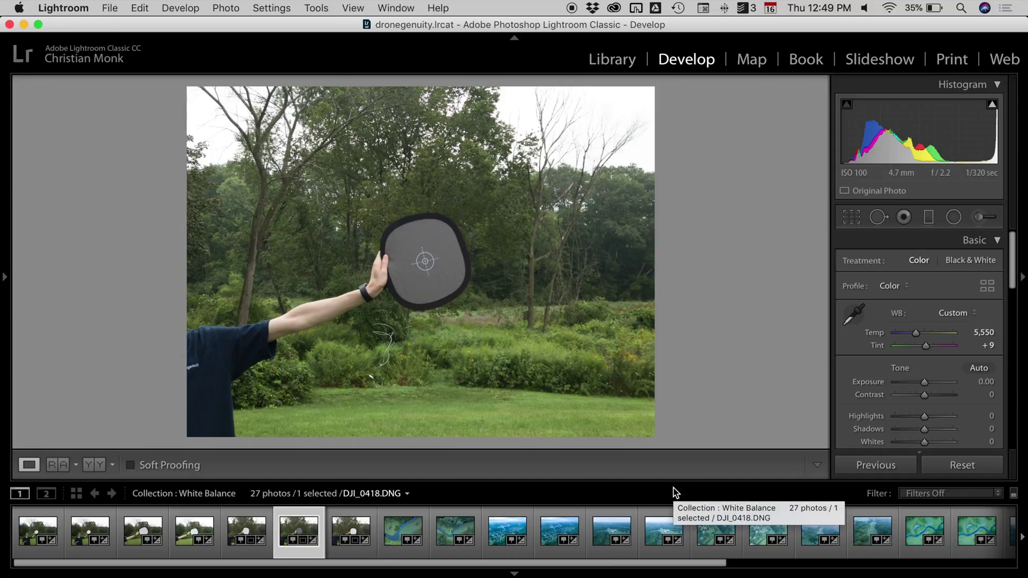
key("super+shift+c")
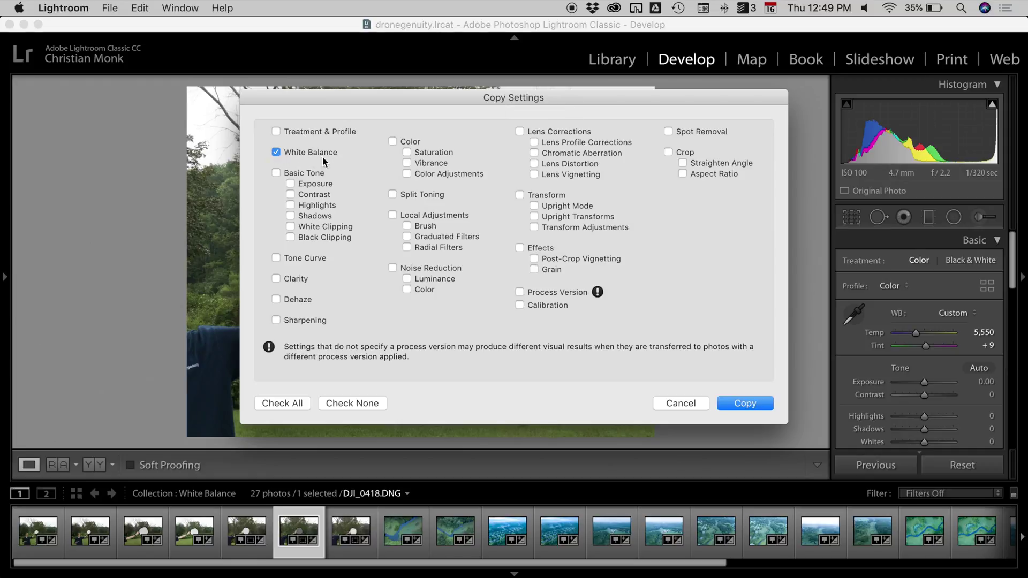
left_click(745, 403)
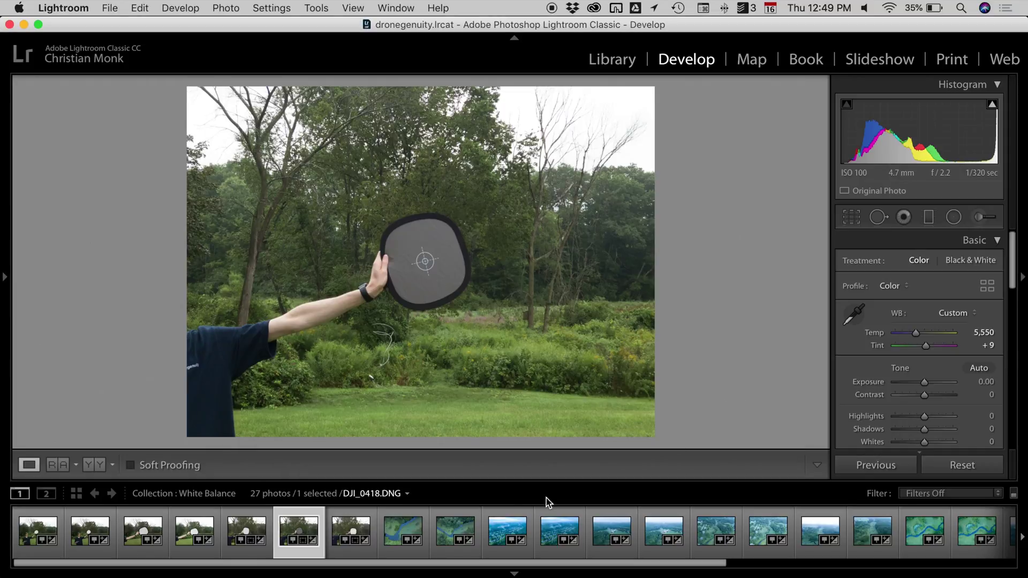
Select all aerial and landscape photos from DJI_0421.DNG through DJI_0441.DNG and paste the copied white balance setting onto them
left_click(416, 534)
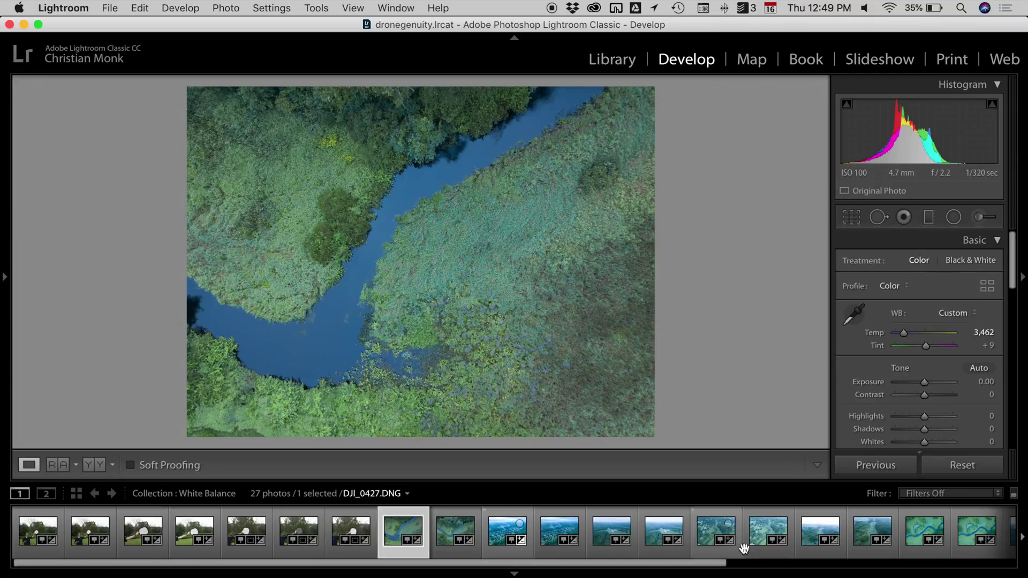
scroll(755, 533, "right", 1)
scroll(755, 533, "right", 5)
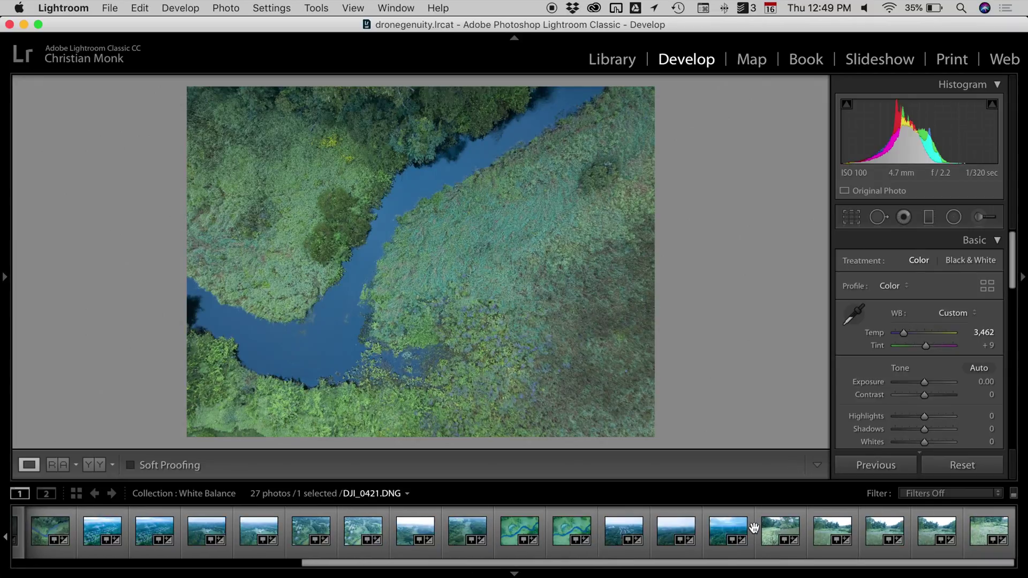
left_click(986, 526, "shift")
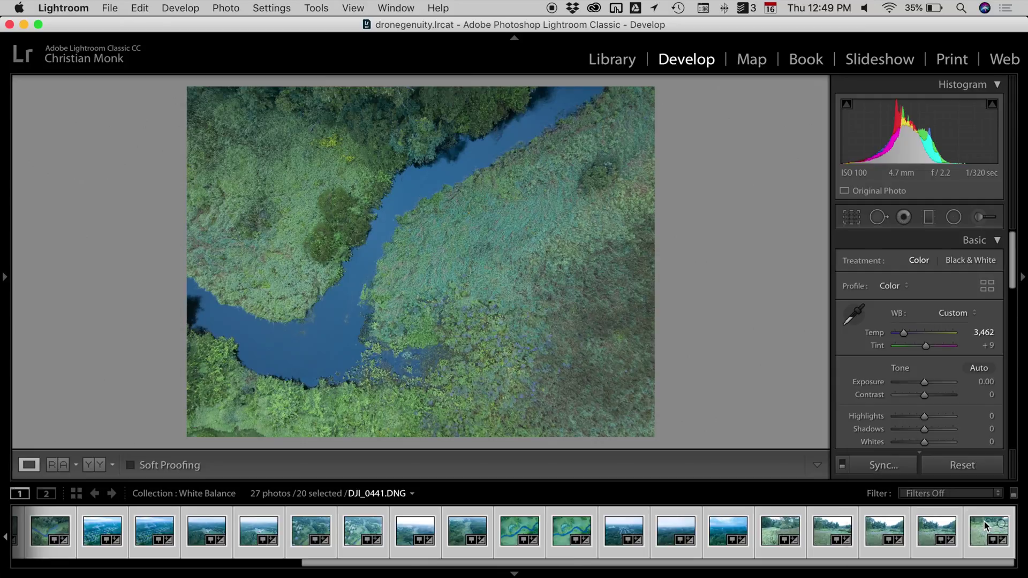
right_click(986, 526)
mouse_move(987, 475)
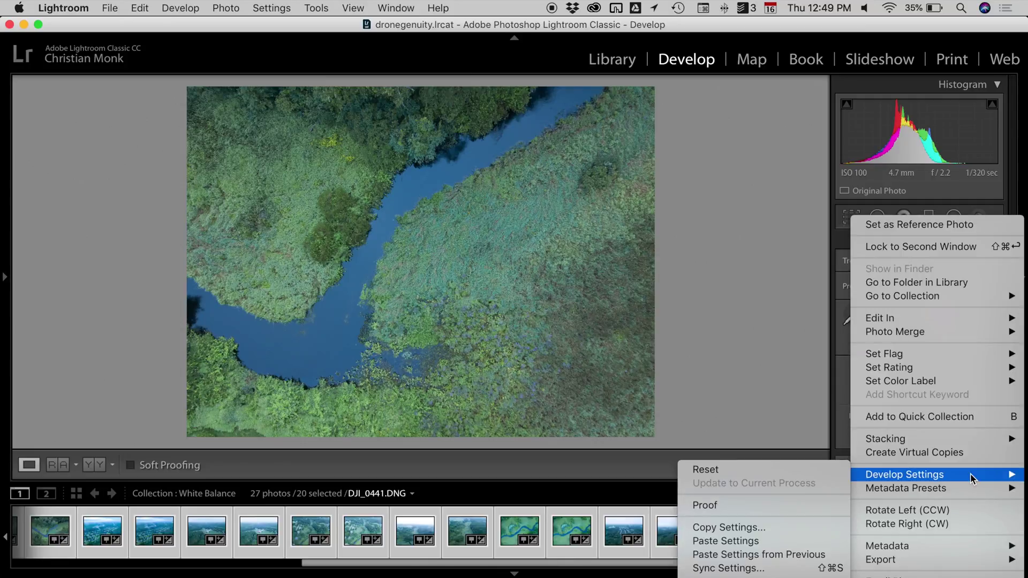
left_click(775, 544)
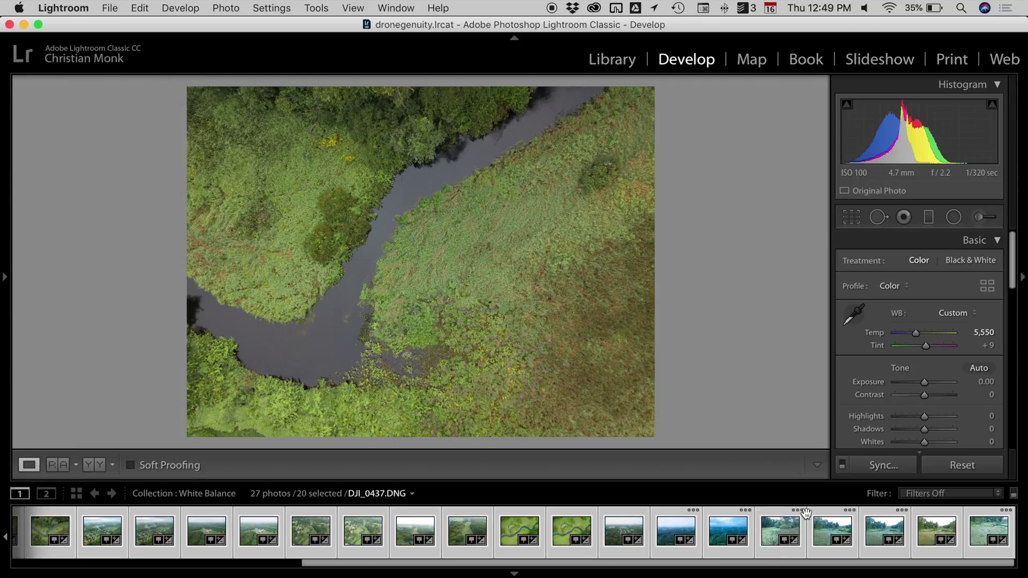
Review the photos in the selection one by one, from DJI_0438.DNG backward, to check their white balance
left_click(832, 530)
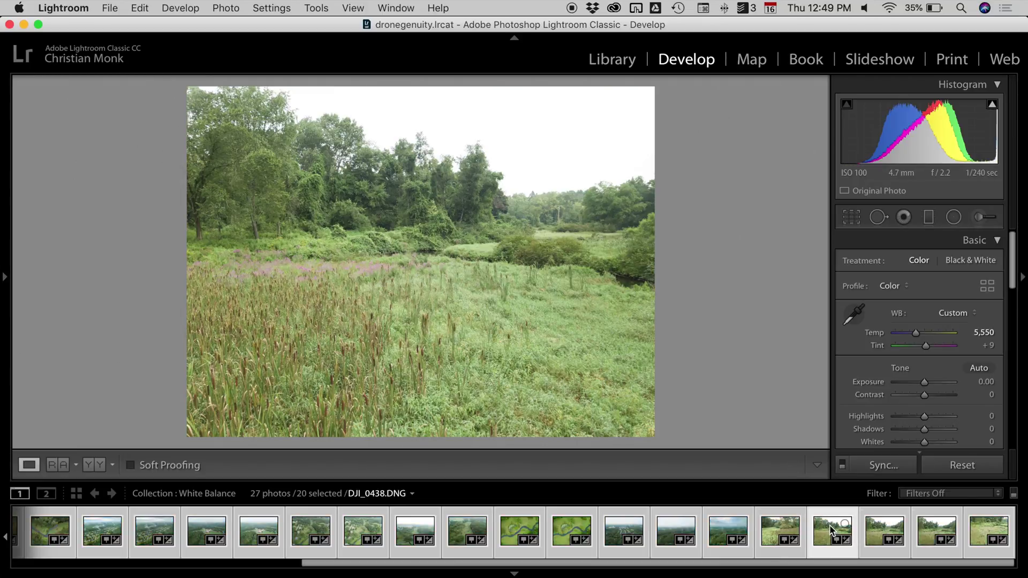
key("Left")
key("Left")
key("Left")
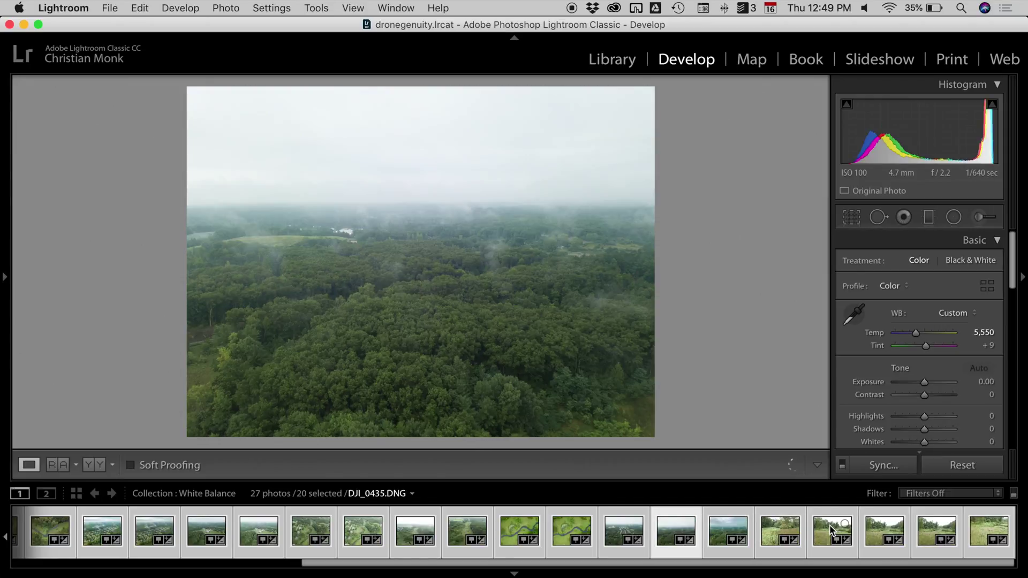
key("Left")
key("Left")
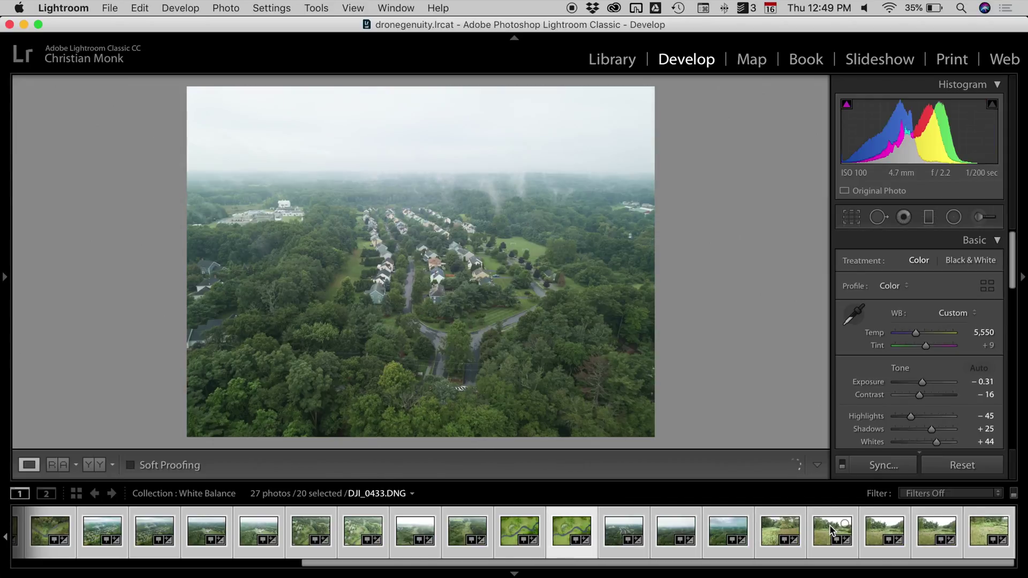
key("Left")
key("Left")
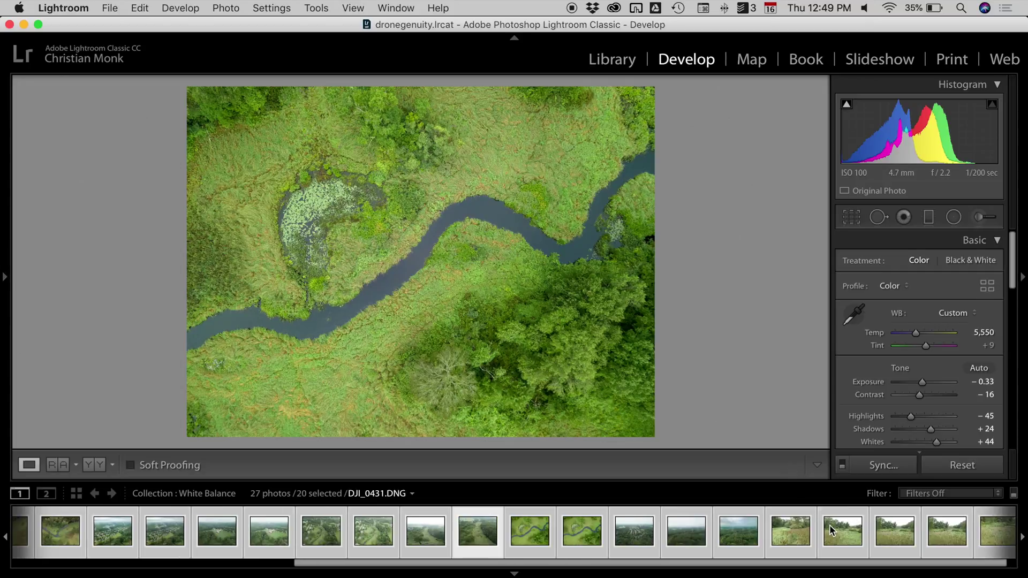
key("Left")
key("Left")
key("Left")
key("Left")
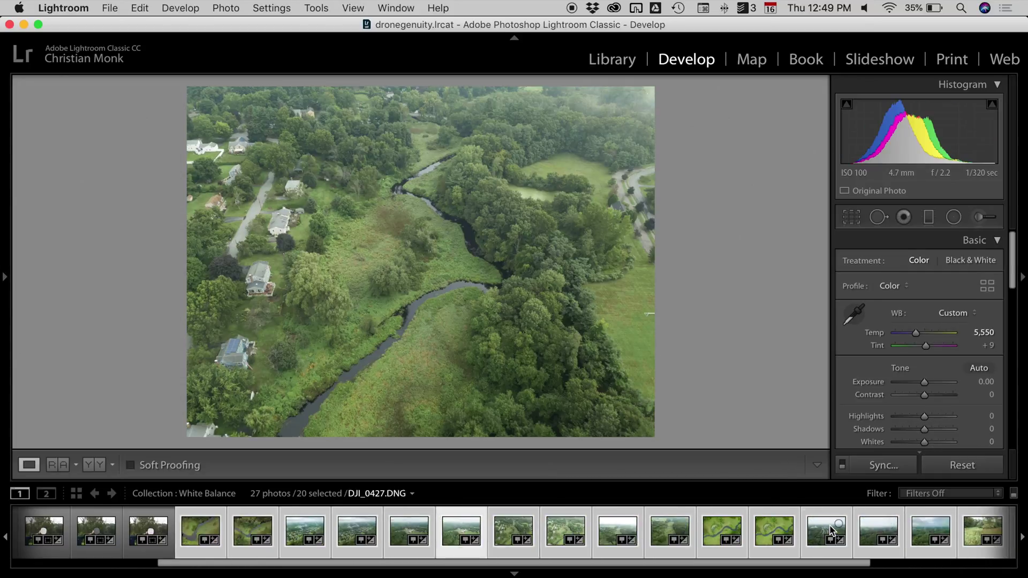
key("Left")
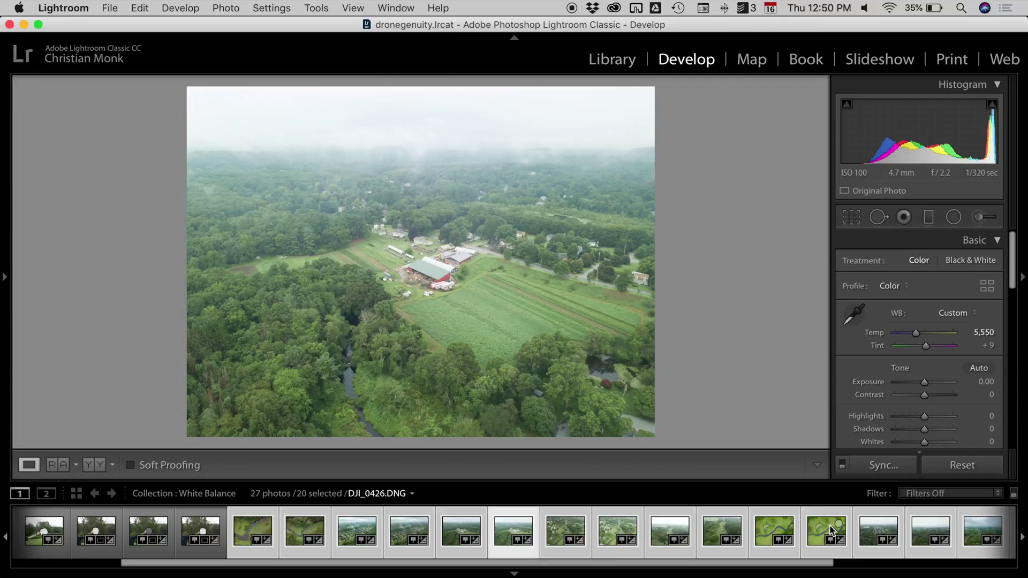
key("Left")
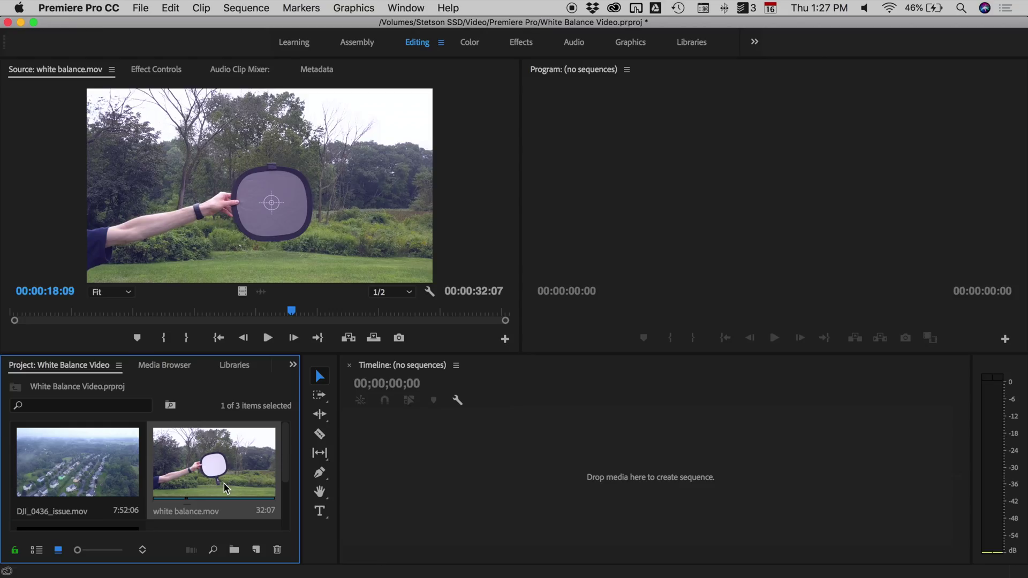
Switch to Premiere Pro and create a new sequence from the clip white balance.mov
left_click(225, 487)
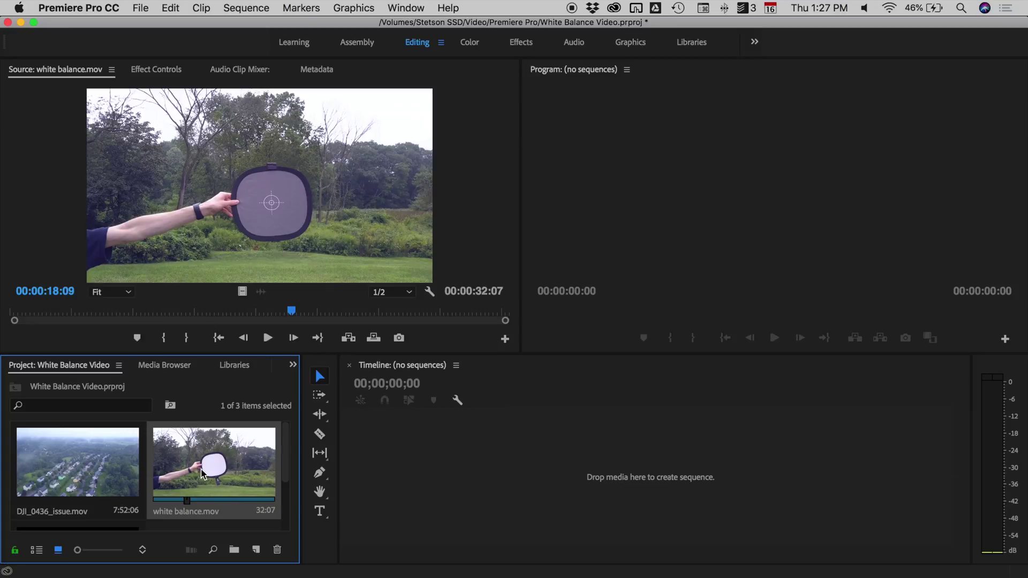
left_click_drag(198, 473, 493, 482)
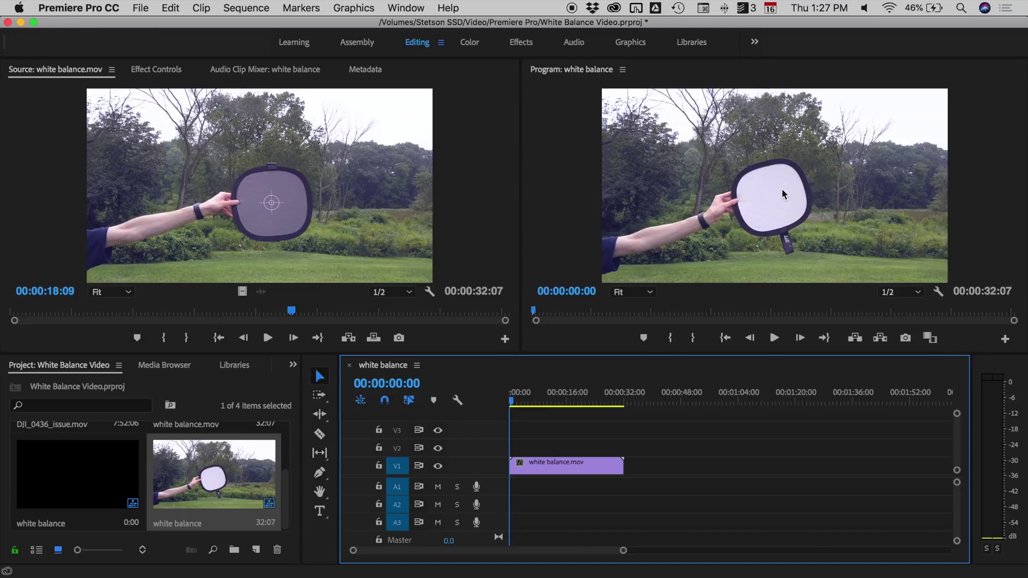
In the Color workspace, white-balance the white balance.mov clip in the sequence by sampling the white card with the Lumetri WB Selector
left_click(470, 44)
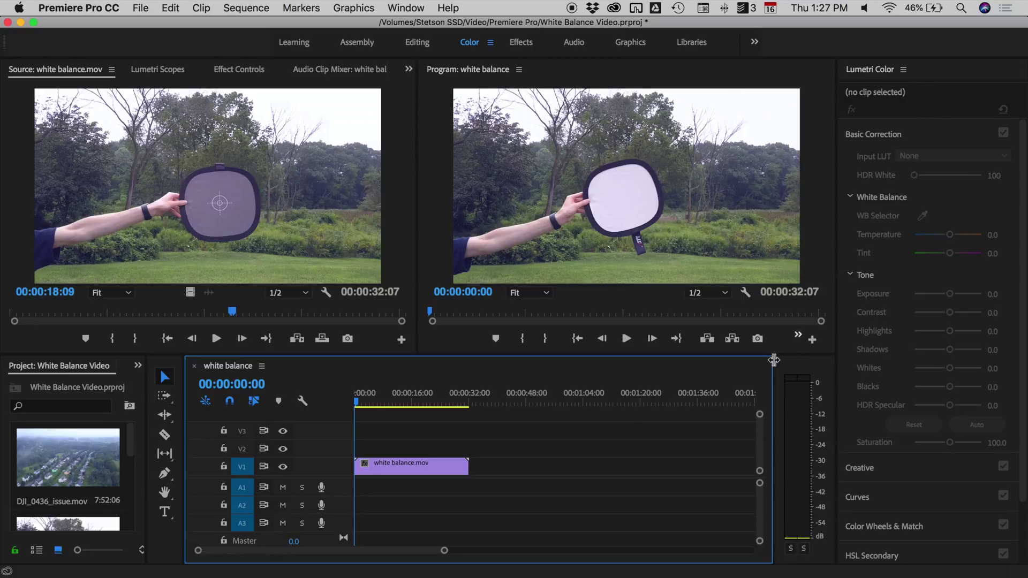
left_click(406, 462)
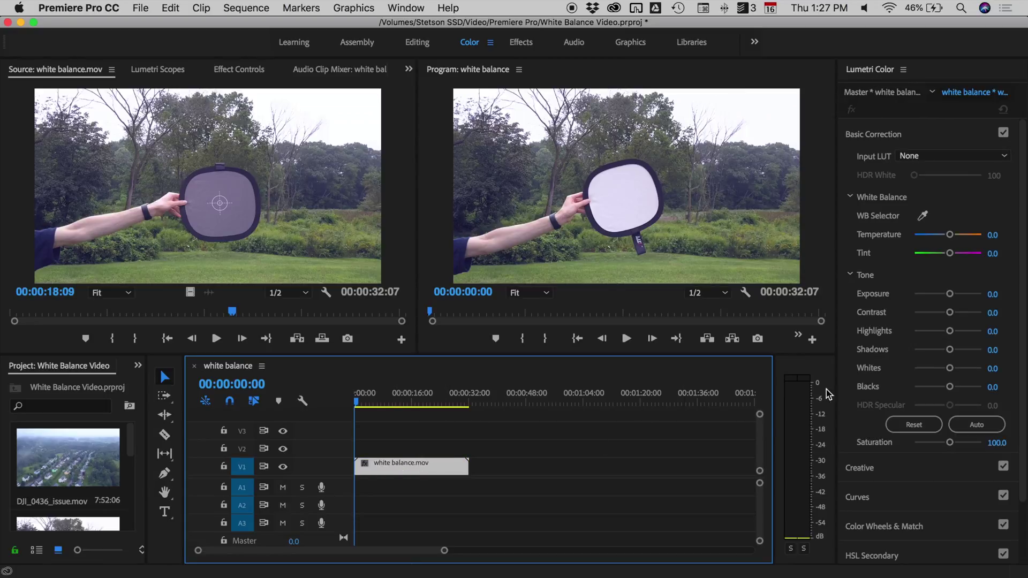
left_click(923, 216)
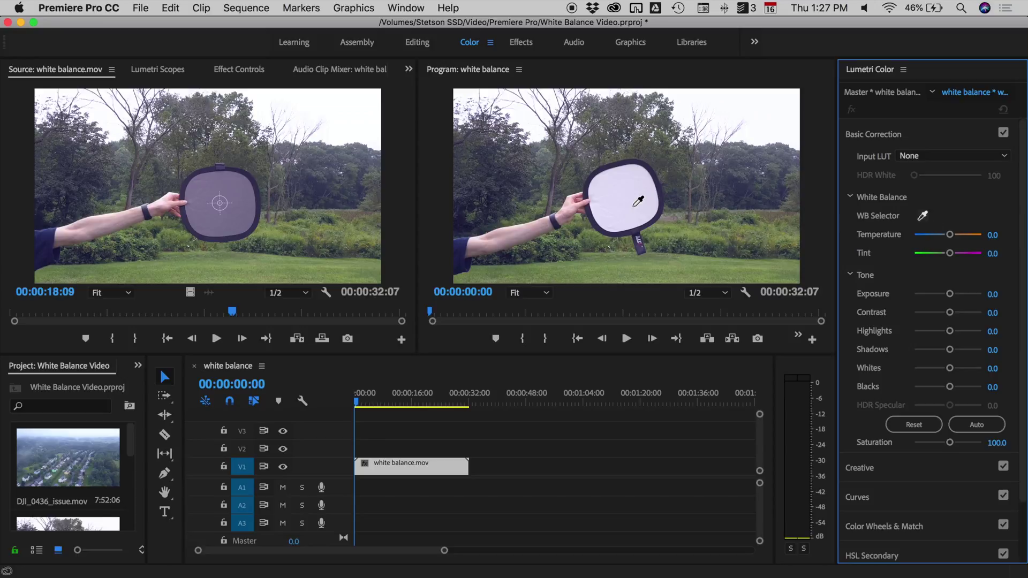
left_click(621, 203)
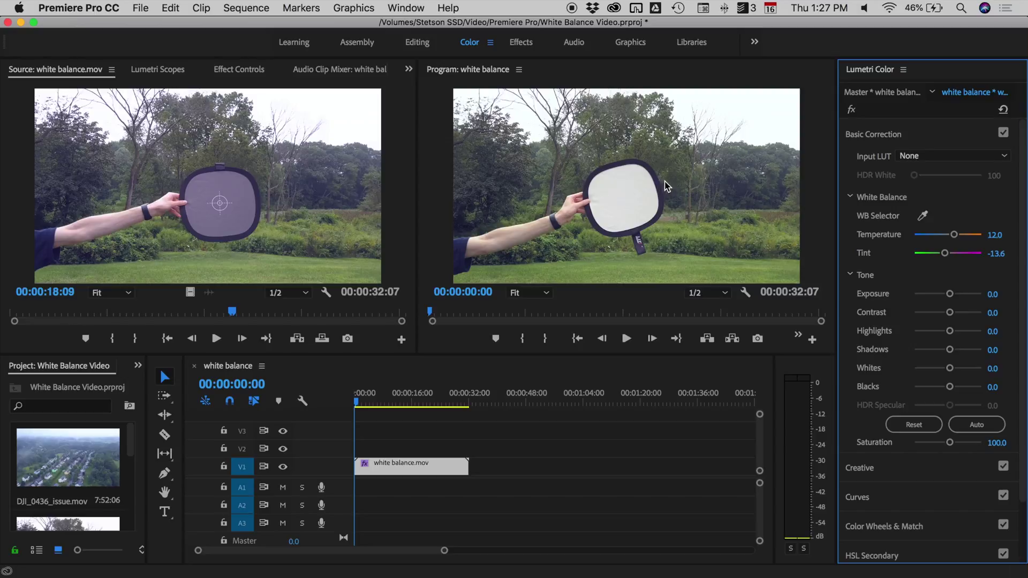
Add the DJI_0436_issue.mov clip to track V1 after white balance.mov, leaving a gap, and preview its footage at about 00:01:16
left_click_drag(43, 470, 542, 464)
left_click(585, 404)
left_click(630, 405)
mouse_move(631, 405)
left_mouse_down()
mouse_move(641, 405)
mouse_move(594, 404)
mouse_move(657, 401)
mouse_move(626, 397)
left_mouse_up()
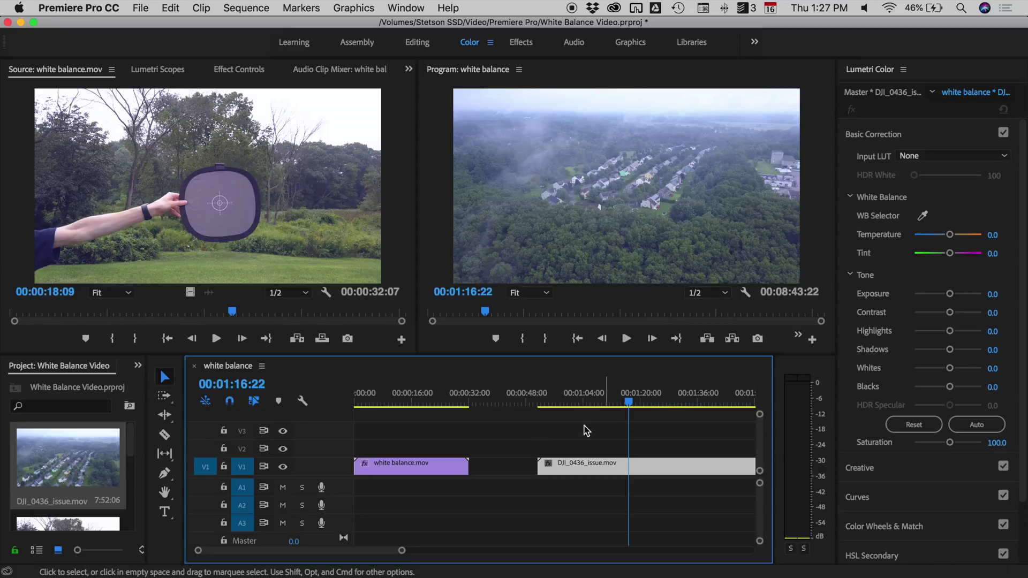
Copy the white balance.mov clip and paste only its Lumetri Color effect onto DJI_0436_issue.mov, leaving out Motion, Opacity and Time Remapping
left_click(413, 467)
left_click(403, 404)
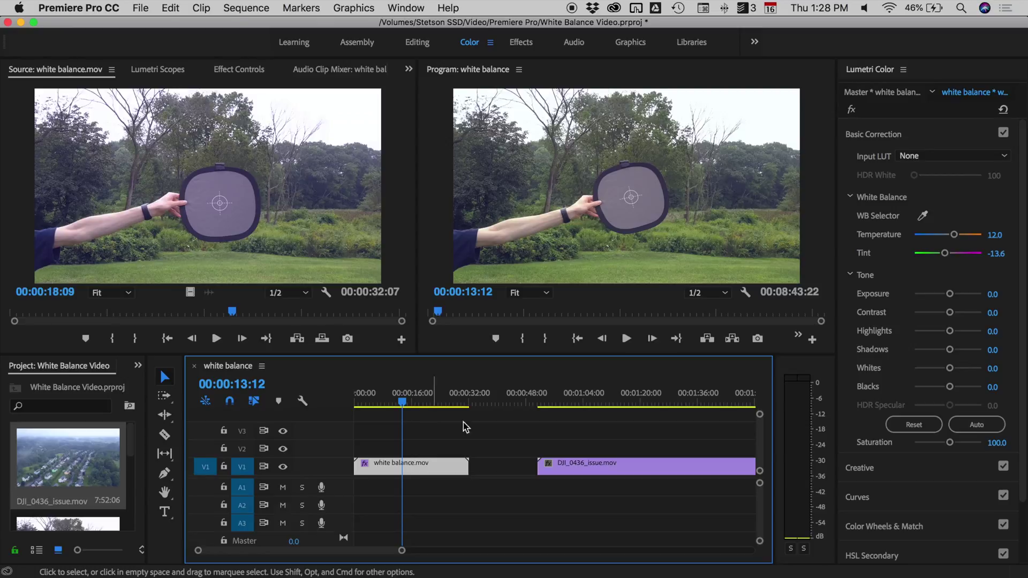
left_click(619, 468)
left_click(631, 405)
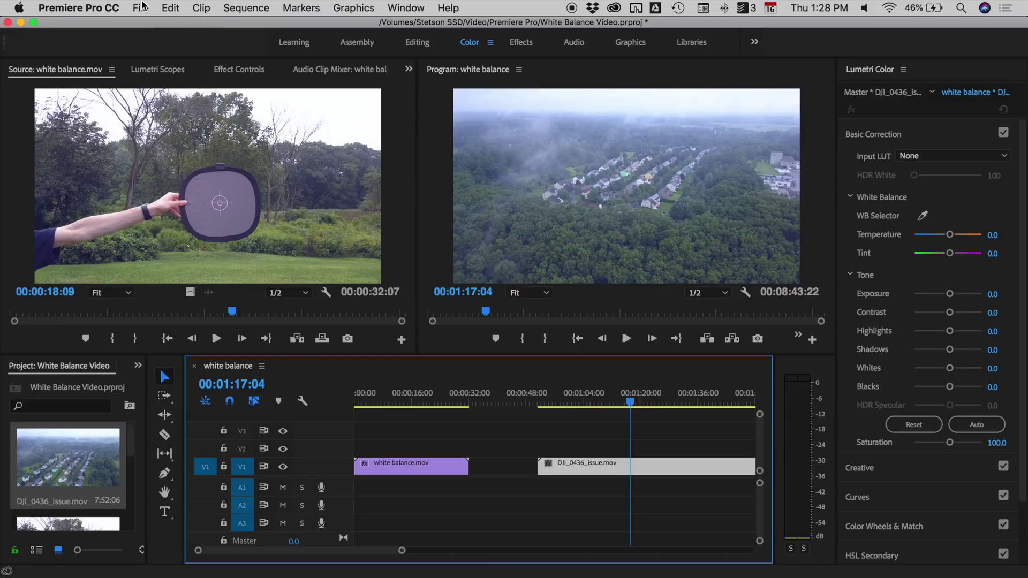
left_click(171, 8)
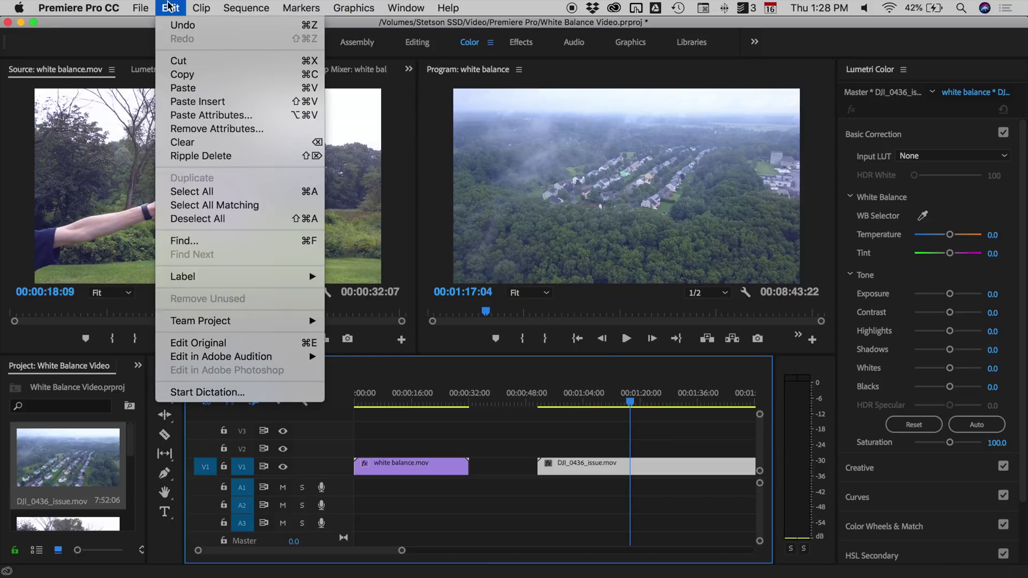
left_click(241, 118)
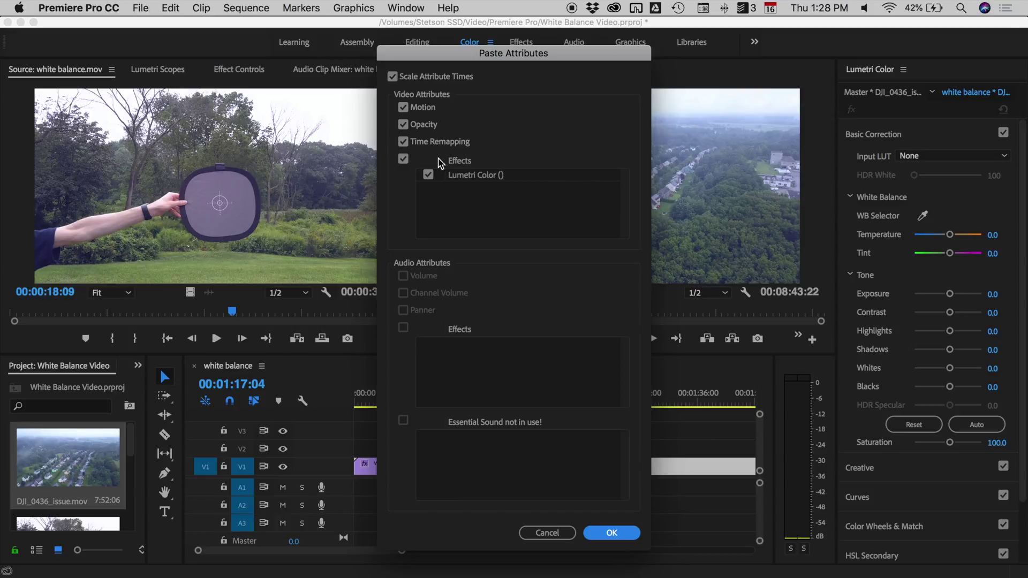
left_click(403, 142)
left_click(404, 124)
left_click(404, 107)
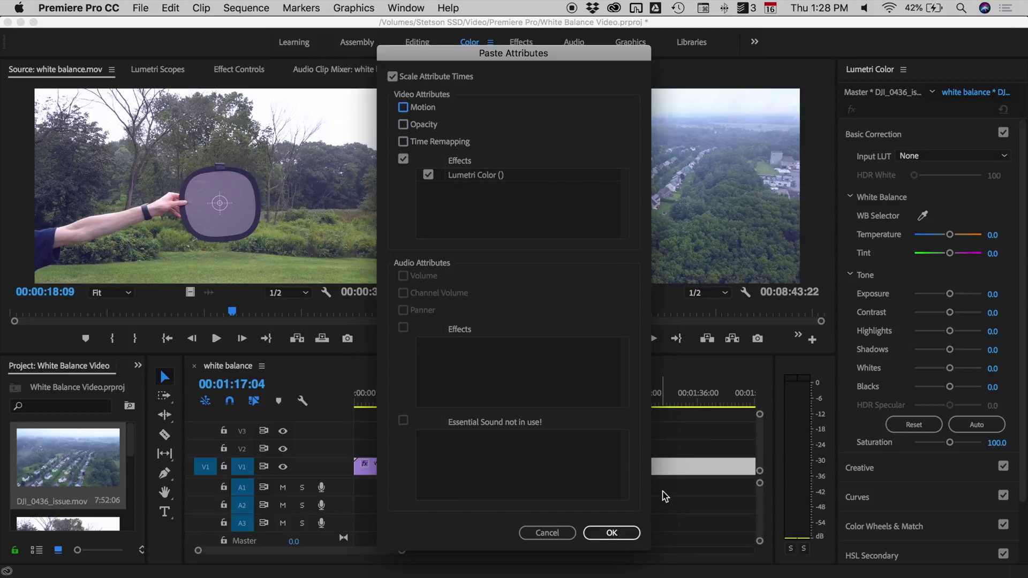
left_click(612, 534)
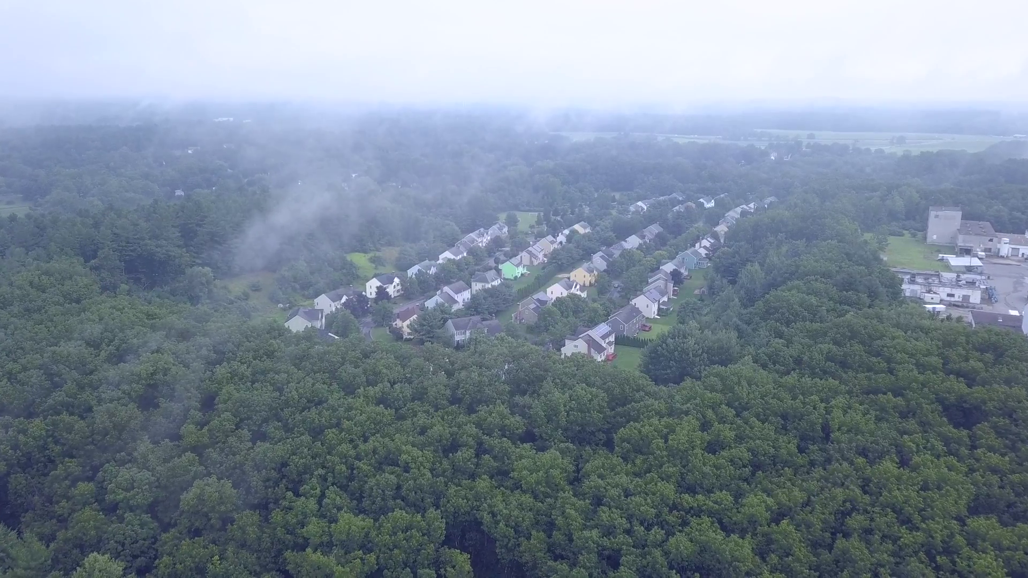